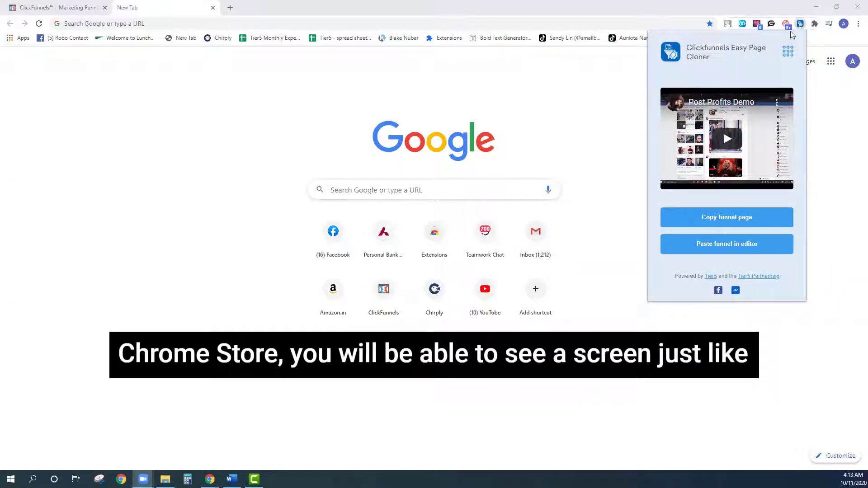
Step: Log out of Easy Page Cloner, log back in, then check and close its account menu
{"action": "left_click", "coordinate": [788, 52]}
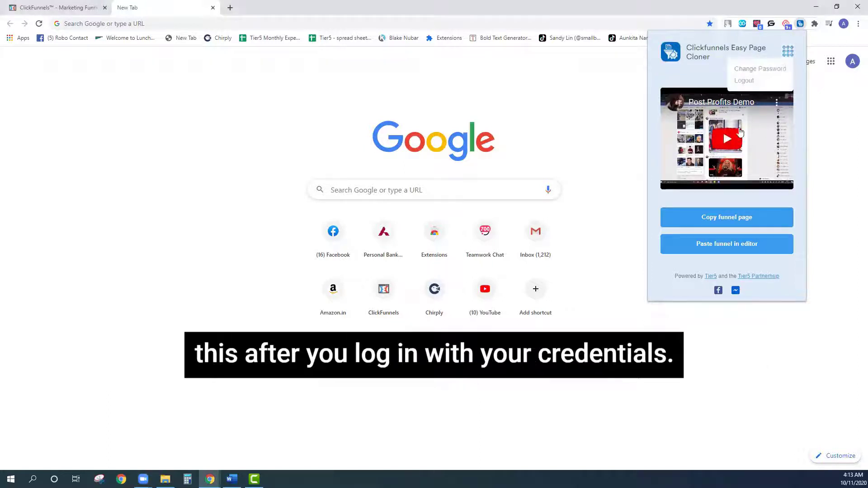
{"action": "left_click", "coordinate": [746, 82]}
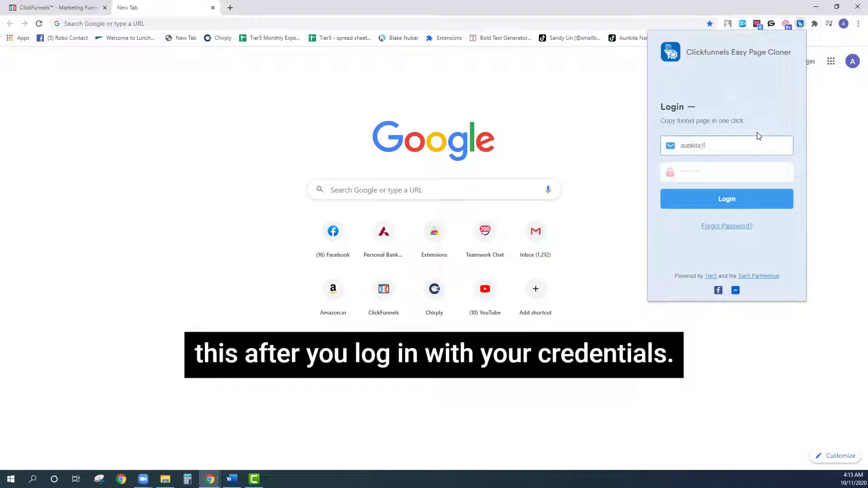
{"action": "type", "text": "@tier5.us"}
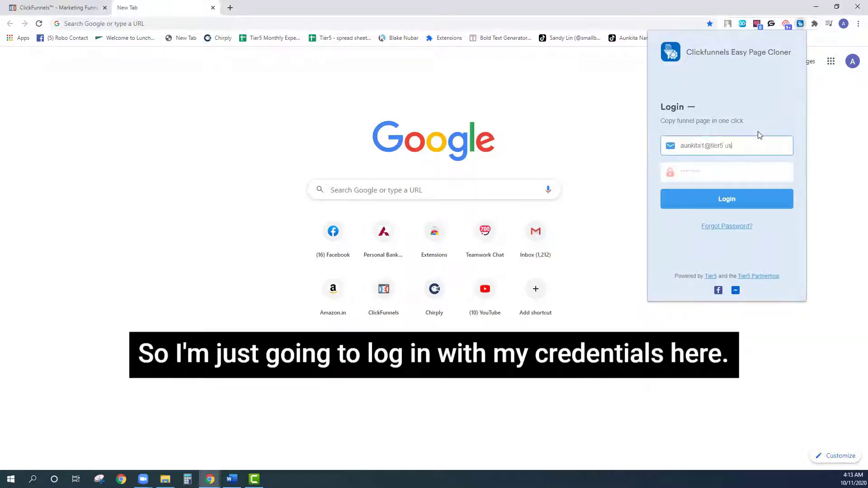
{"action": "type", "text": "••"}
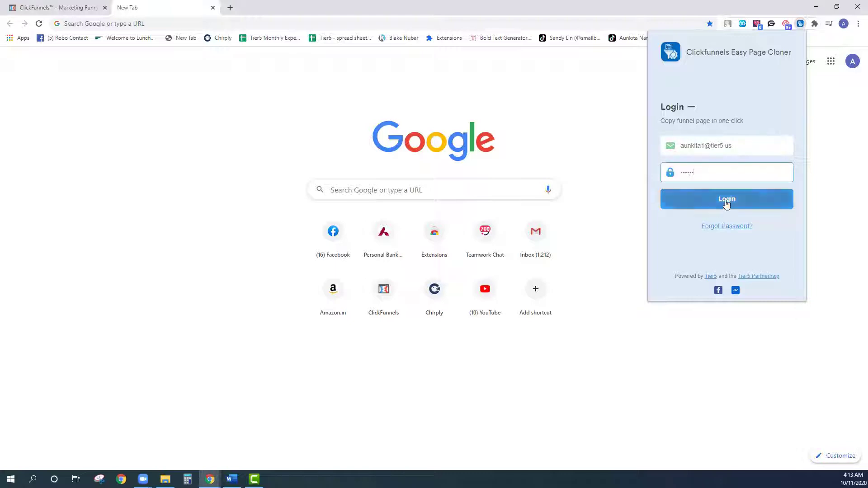
{"action": "left_click", "coordinate": [727, 201]}
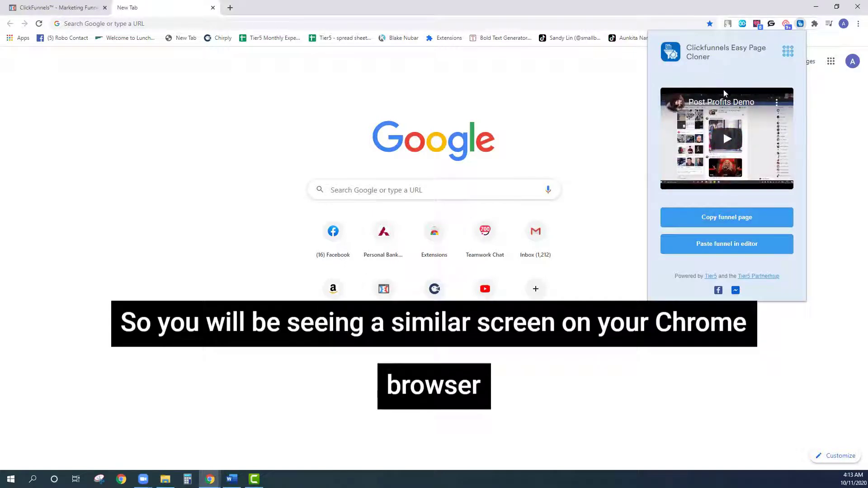
{"action": "left_click", "coordinate": [788, 53]}
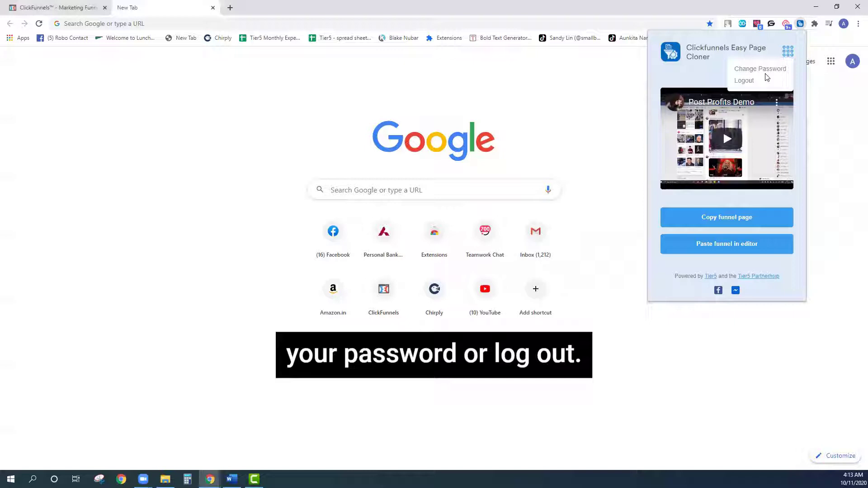
{"action": "left_click", "coordinate": [669, 80]}
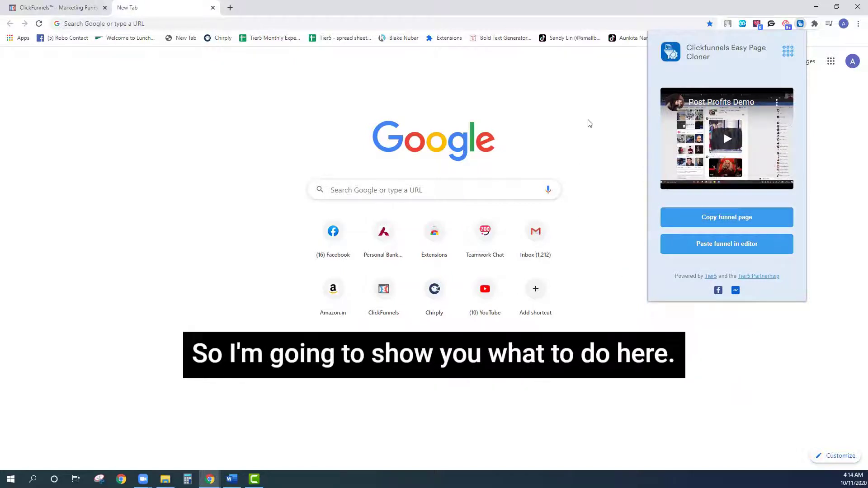
Step: Go to russellbrunson.com and open the Expert Secrets 'Get This Book' page
{"action": "left_click", "coordinate": [611, 122]}
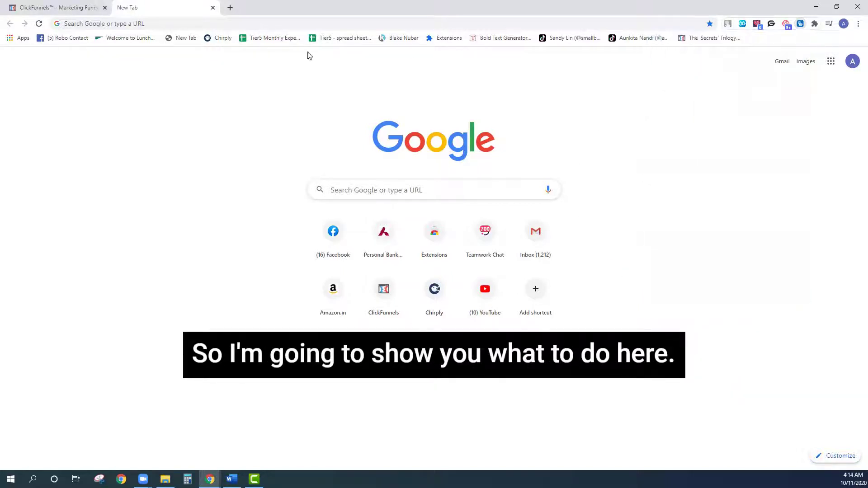
{"action": "left_click", "coordinate": [202, 23]}
{"action": "type", "text": "ru"}
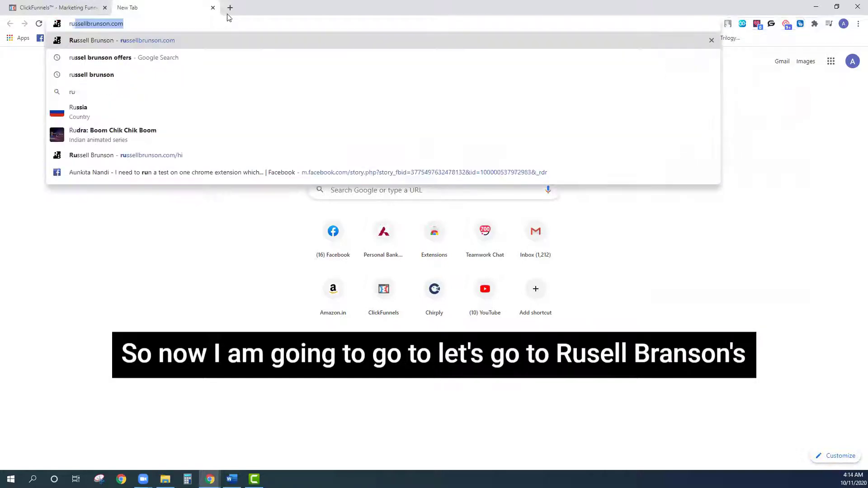
{"action": "type", "text": "sse"}
{"action": "key", "text": "Return"}
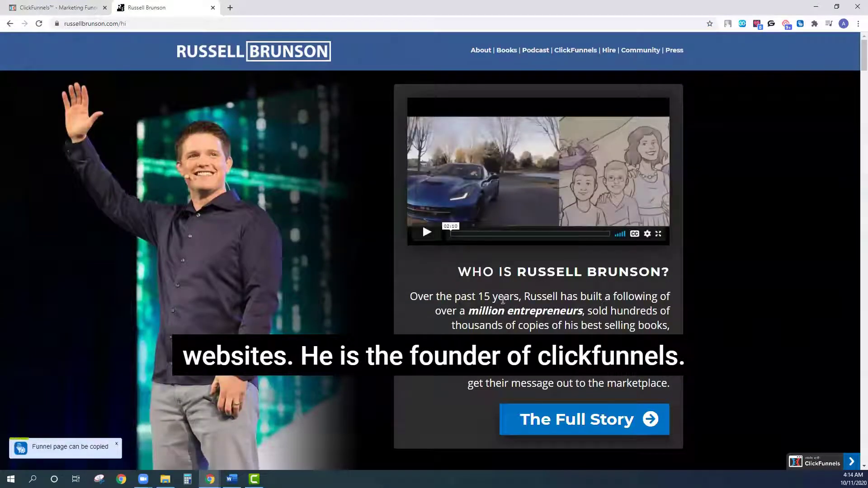
{"action": "scroll", "coordinate": [527, 309], "scroll_direction": "down", "scroll_amount": 2}
{"action": "scroll", "coordinate": [527, 309], "scroll_direction": "down", "scroll_amount": 4}
{"action": "scroll", "coordinate": [448, 323], "scroll_direction": "down", "scroll_amount": 5}
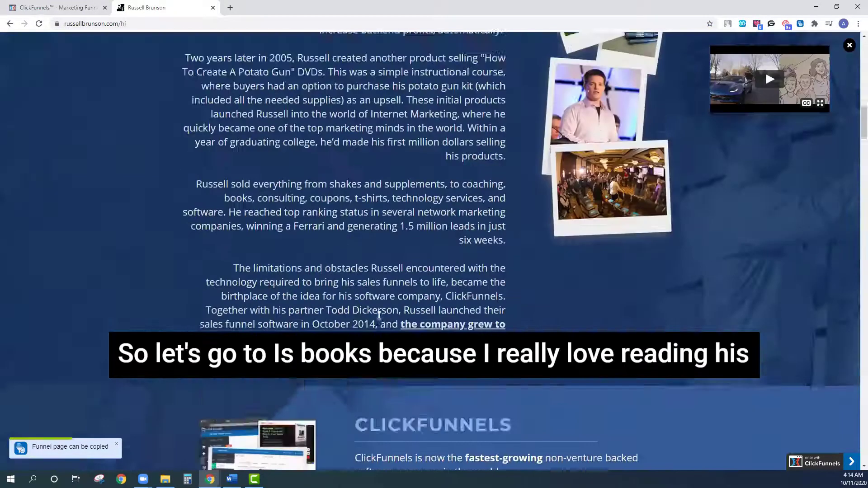
{"action": "scroll", "coordinate": [434, 299], "scroll_direction": "down", "scroll_amount": 4}
{"action": "scroll", "coordinate": [426, 271], "scroll_direction": "down", "scroll_amount": 4}
{"action": "scroll", "coordinate": [434, 282], "scroll_direction": "down", "scroll_amount": 3}
{"action": "scroll", "coordinate": [443, 294], "scroll_direction": "down", "scroll_amount": 1}
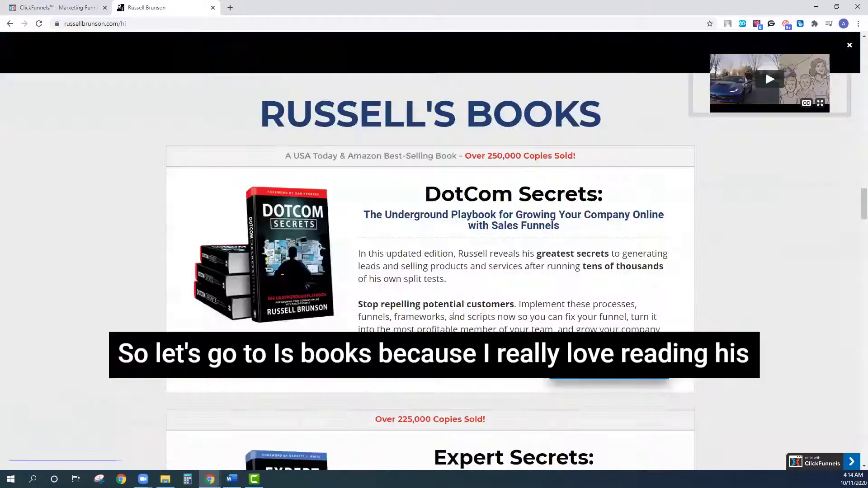
{"action": "scroll", "coordinate": [455, 305], "scroll_direction": "down", "scroll_amount": 2}
{"action": "scroll", "coordinate": [475, 324], "scroll_direction": "down", "scroll_amount": 2}
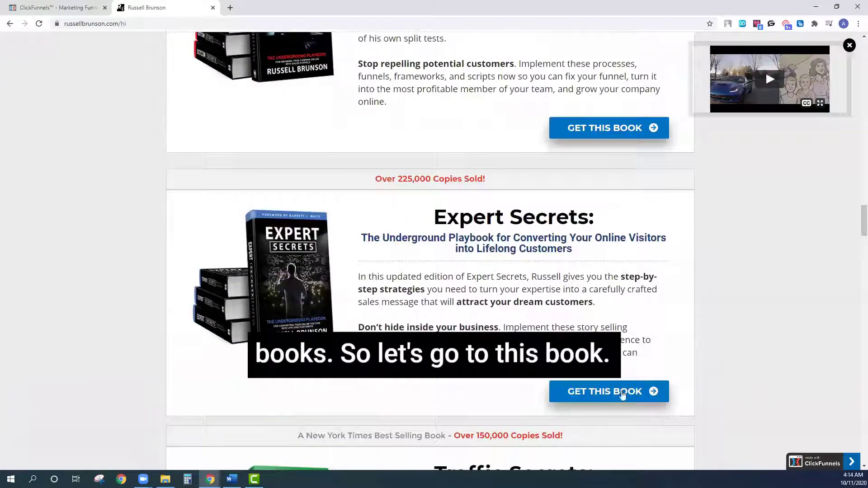
{"action": "left_click", "coordinate": [601, 392]}
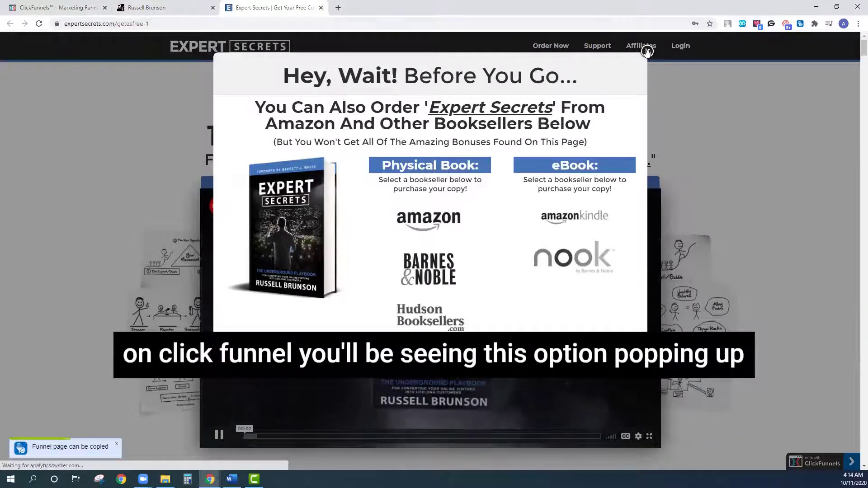
Step: Dismiss the Before You Go popup, copy the Expert Secrets page, and return to FunnelHack
{"action": "left_click", "coordinate": [647, 51]}
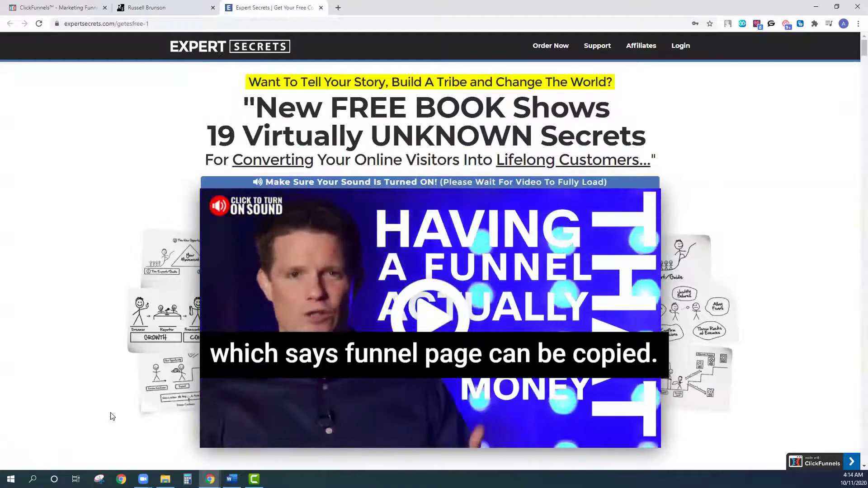
{"action": "left_click", "coordinate": [800, 24]}
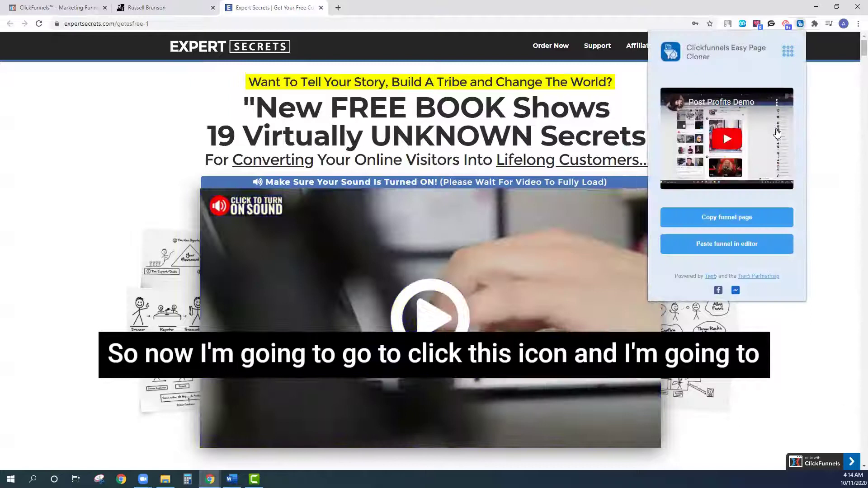
{"action": "left_click", "coordinate": [755, 217]}
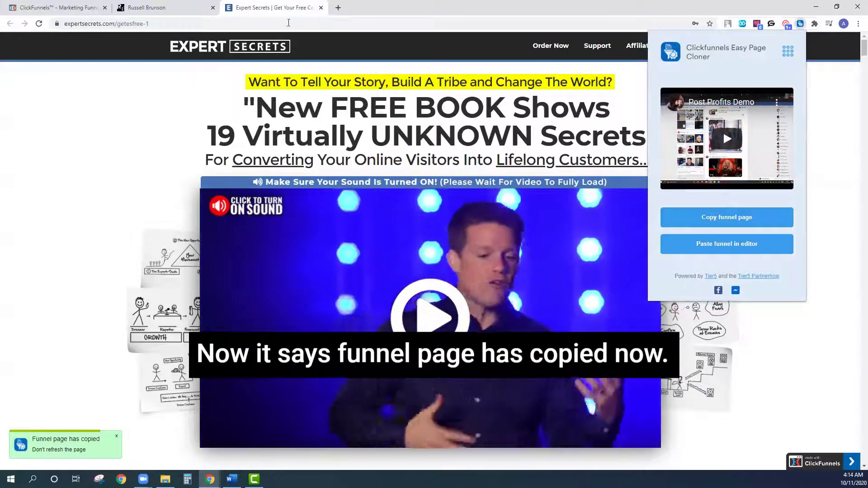
{"action": "left_click", "coordinate": [79, 5]}
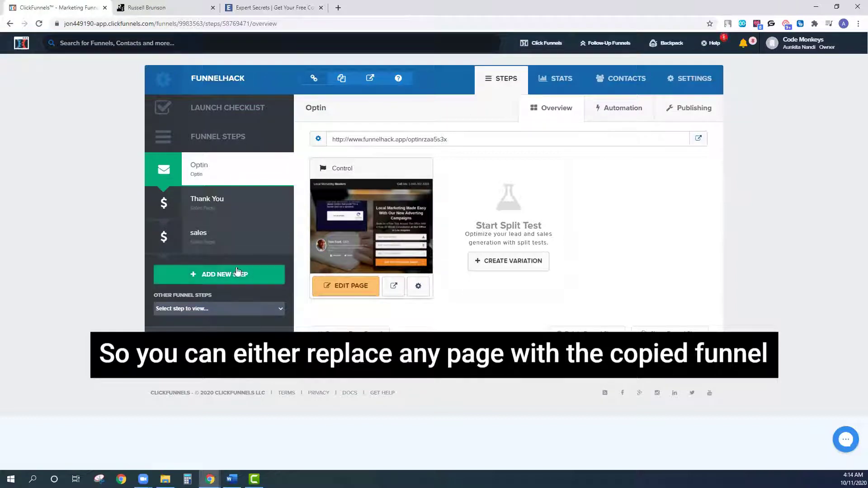
Step: Add a step named 'Upsell' to the FunnelHack funnel and pick an optin starter template
{"action": "left_click", "coordinate": [221, 274]}
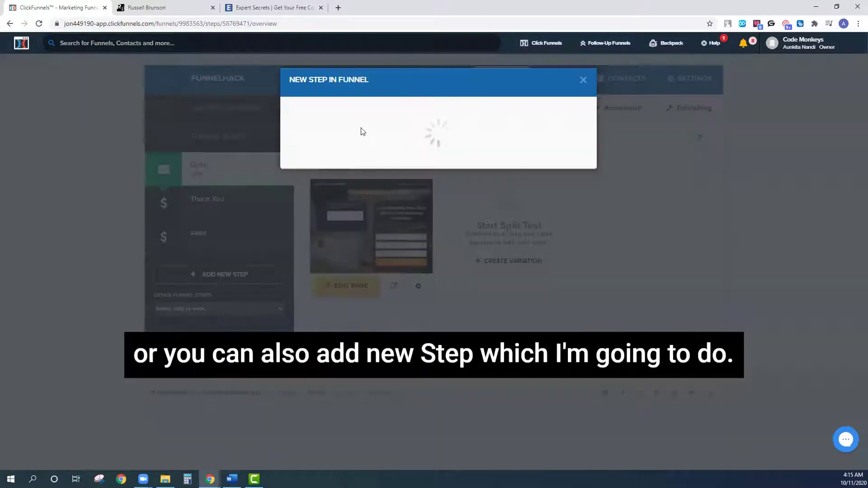
{"action": "left_click", "coordinate": [352, 138]}
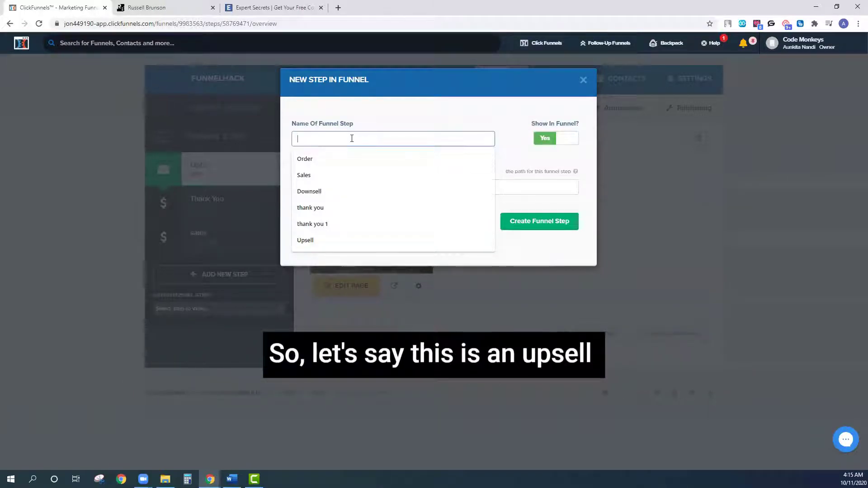
{"action": "type", "text": "upse"}
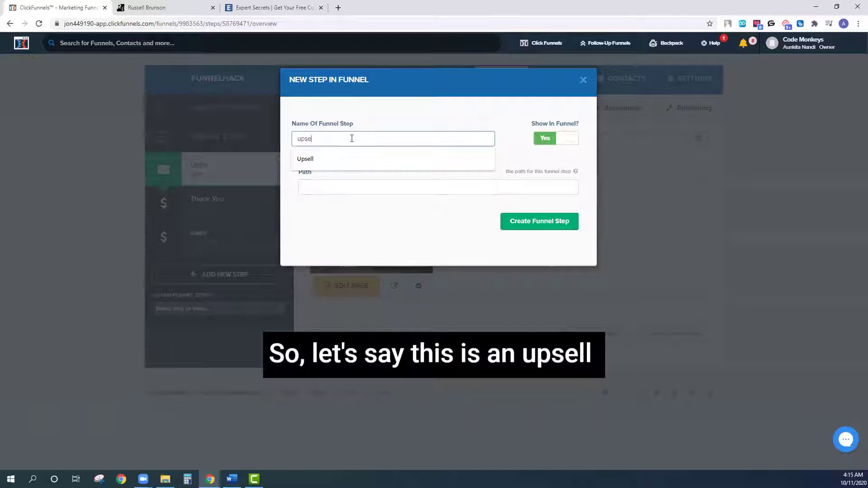
{"action": "key", "text": "Down"}
{"action": "key", "text": "Return"}
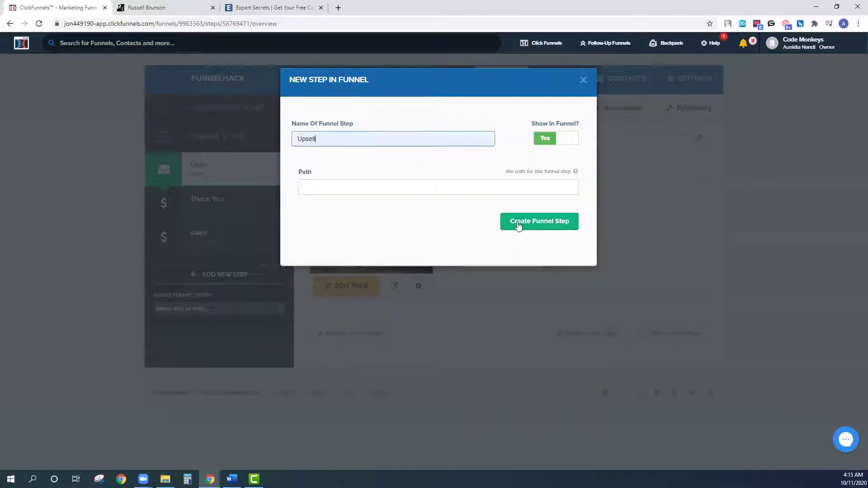
{"action": "left_click", "coordinate": [518, 226]}
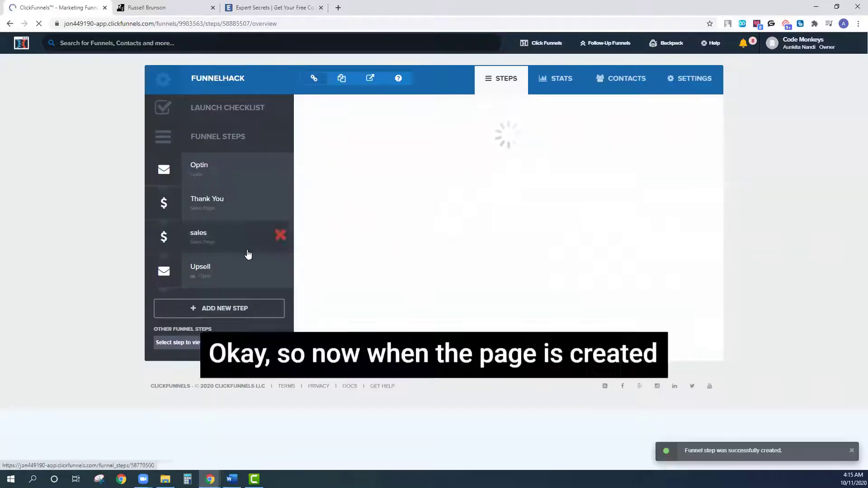
{"action": "left_click", "coordinate": [198, 275]}
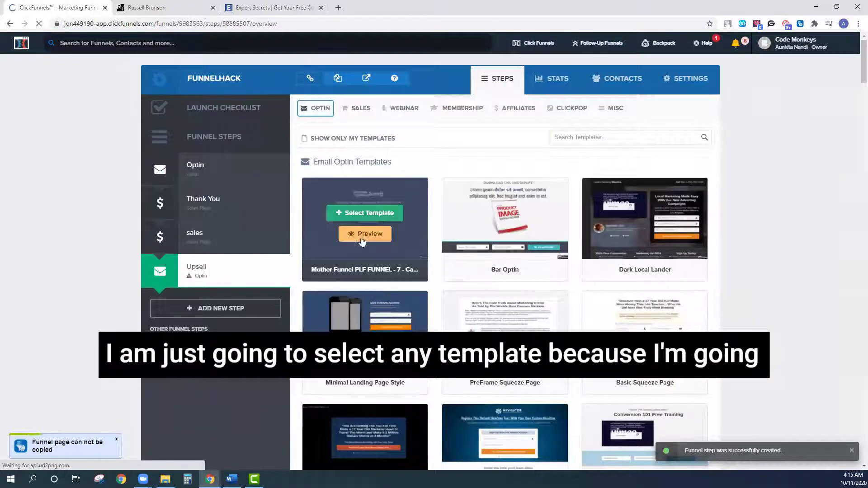
{"action": "left_click", "coordinate": [514, 216]}
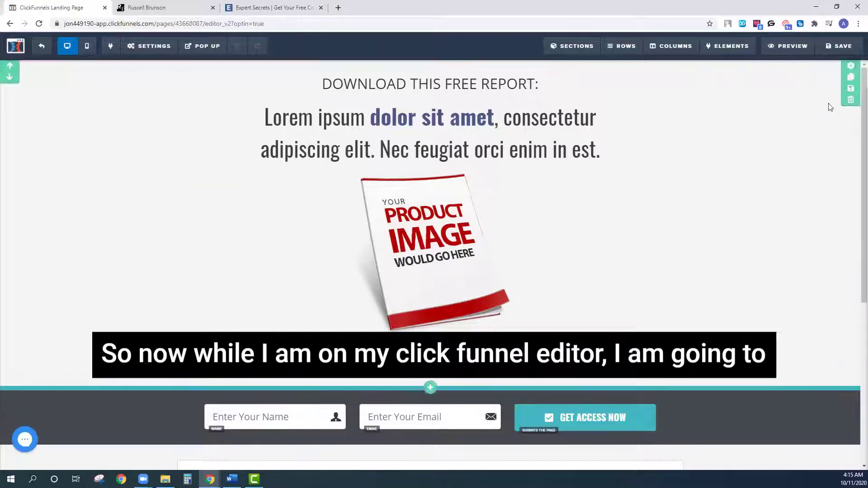
Step: Paste the copied Expert Secrets page into the Upsell editor, then view the original page
{"action": "left_click", "coordinate": [801, 24]}
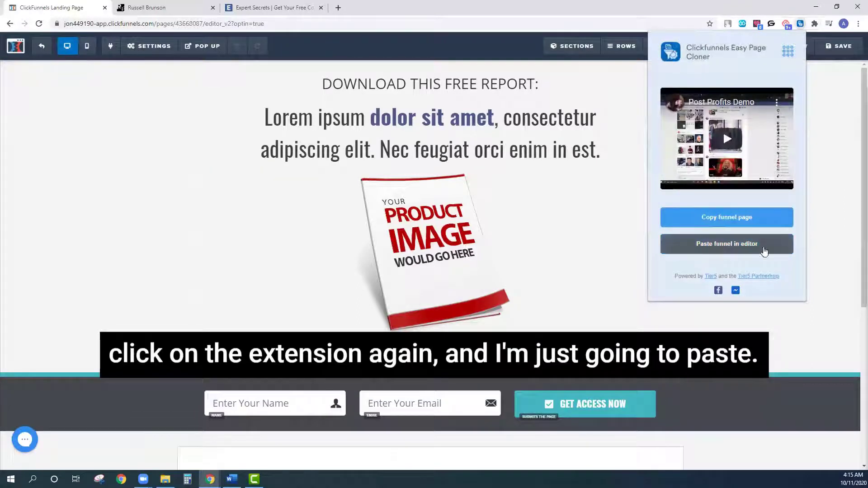
{"action": "left_click", "coordinate": [733, 248]}
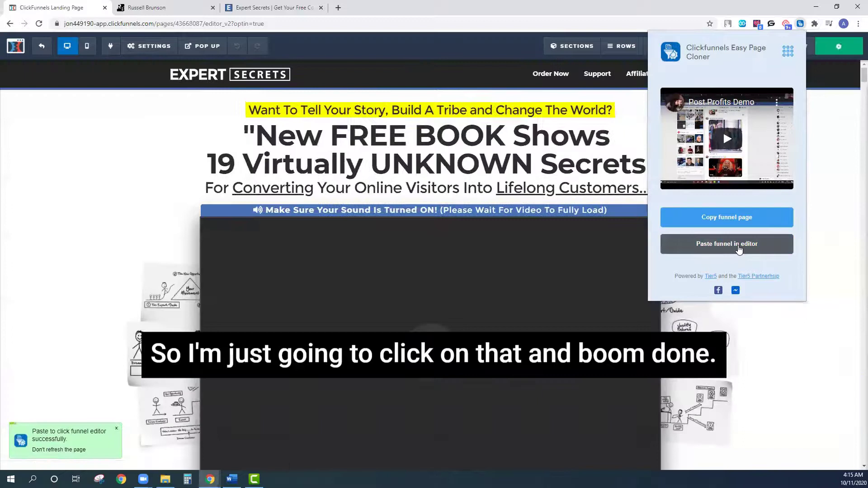
{"action": "left_click", "coordinate": [739, 245]}
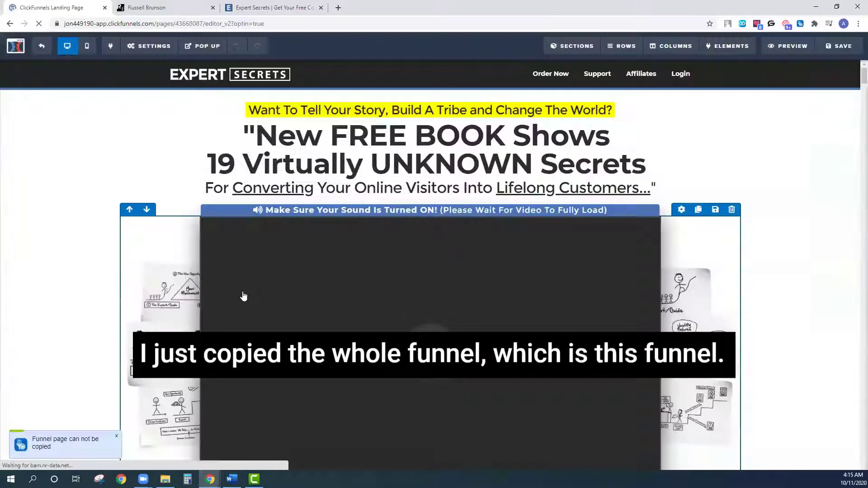
{"action": "left_click", "coordinate": [275, 8]}
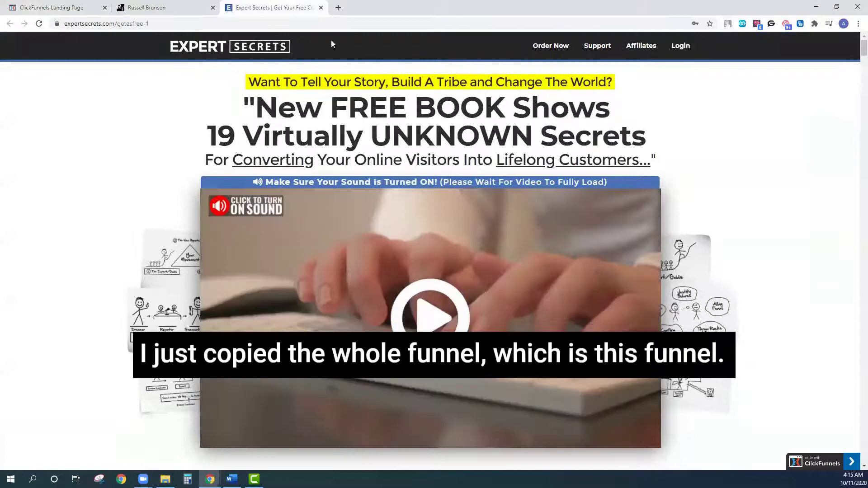
{"action": "scroll", "coordinate": [267, 240], "scroll_direction": "down", "scroll_amount": 2}
{"action": "scroll", "coordinate": [268, 240], "scroll_direction": "down", "scroll_amount": 4}
{"action": "scroll", "coordinate": [458, 230], "scroll_direction": "down", "scroll_amount": 2}
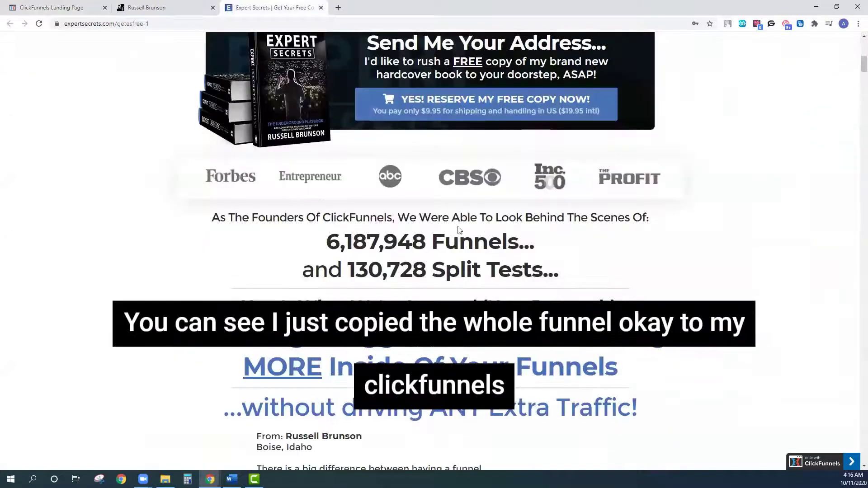
{"action": "scroll", "coordinate": [538, 358], "scroll_direction": "down", "scroll_amount": 4}
{"action": "scroll", "coordinate": [539, 358], "scroll_direction": "down", "scroll_amount": 3}
{"action": "scroll", "coordinate": [538, 357], "scroll_direction": "down", "scroll_amount": 5}
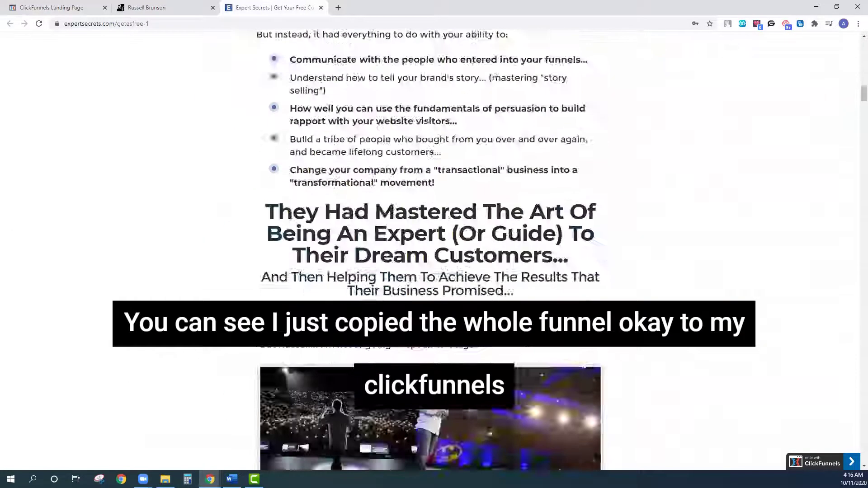
{"action": "scroll", "coordinate": [538, 358], "scroll_direction": "down", "scroll_amount": 5}
{"action": "scroll", "coordinate": [81, 98], "scroll_direction": "down", "scroll_amount": 5}
Step: In the Upsell editor, replace '19 Virtually UNKNOWN Secrets' with 'build your funnel in 2 clicks'
{"action": "left_click", "coordinate": [56, 6]}
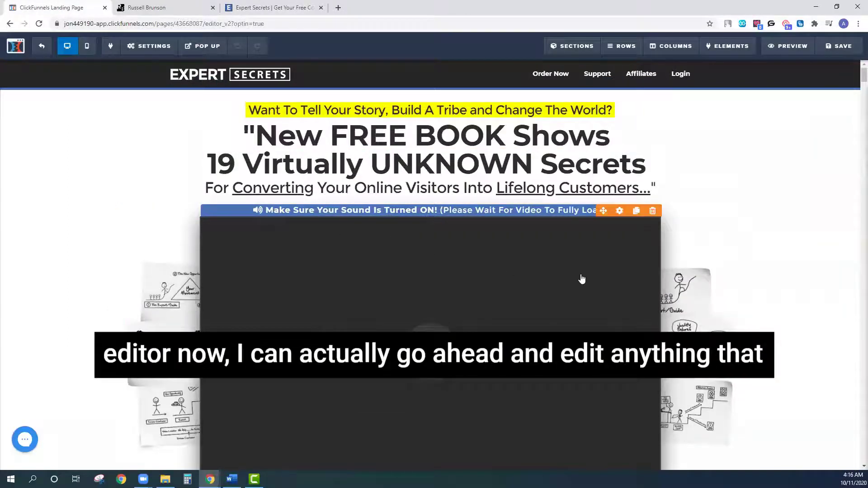
{"action": "scroll", "coordinate": [521, 169], "scroll_direction": "down", "scroll_amount": 1}
{"action": "scroll", "coordinate": [442, 252], "scroll_direction": "up", "scroll_amount": 1}
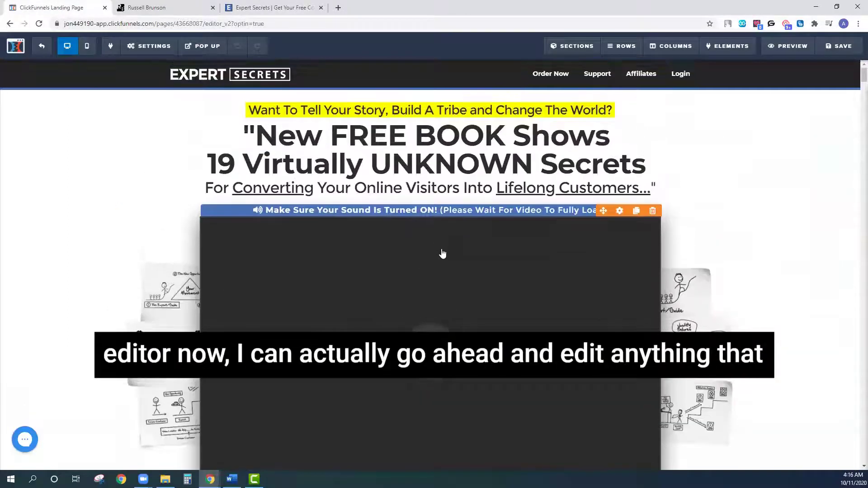
{"action": "left_click", "coordinate": [402, 166]}
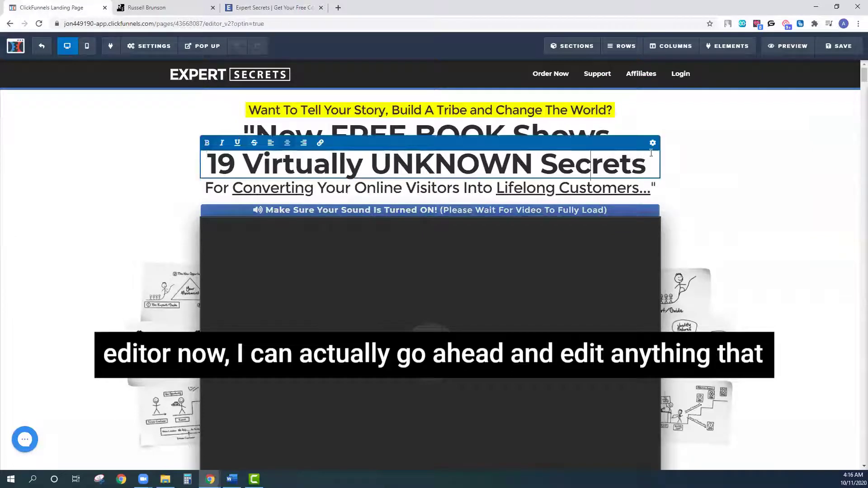
{"action": "left_click_drag", "start_coordinate": [652, 154], "coordinate": [313, 170]}
{"action": "key", "text": "BackSpace"}
{"action": "key", "text": "BackSpace"}
{"action": "key", "text": "BackSpace"}
{"action": "type", "text": "build your"}
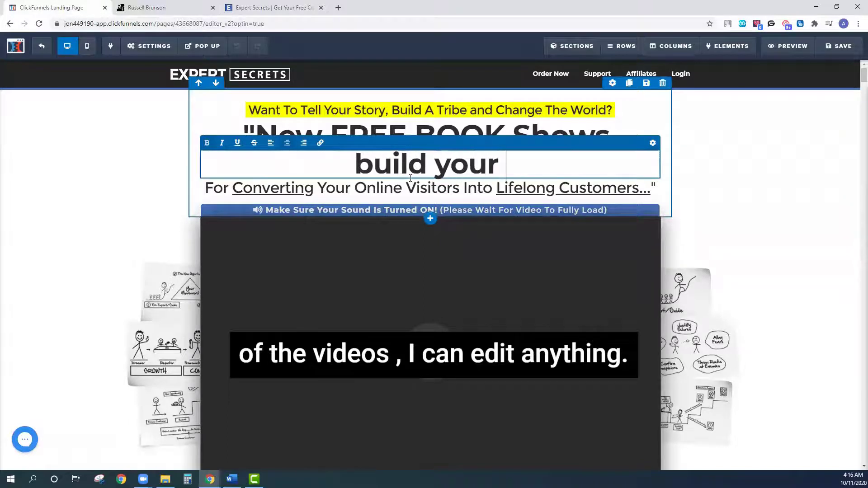
{"action": "type", "text": "funnel in 2"}
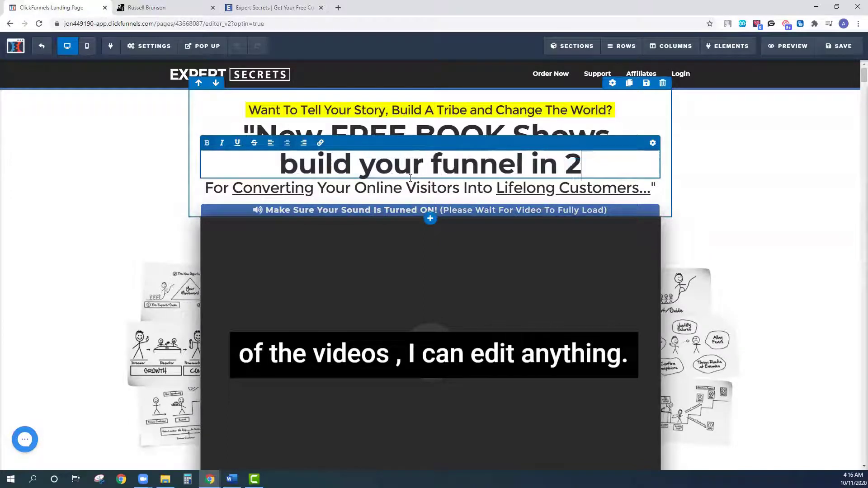
{"action": "type", "text": " clicks"}
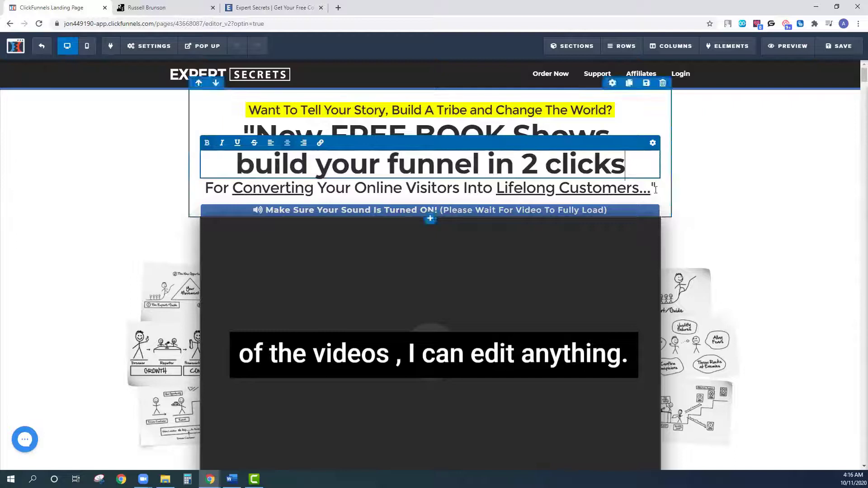
{"action": "left_click", "coordinate": [662, 175]}
{"action": "scroll", "coordinate": [430, 129], "scroll_direction": "down", "scroll_amount": 2}
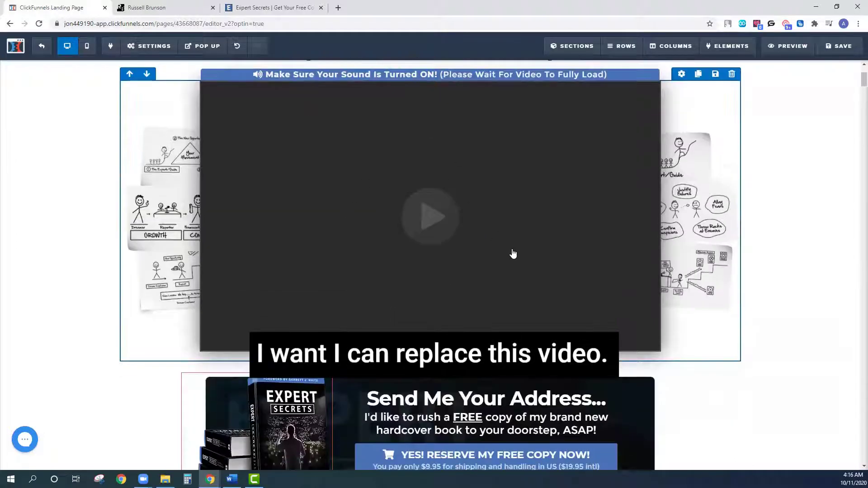
{"action": "scroll", "coordinate": [513, 254], "scroll_direction": "down", "scroll_amount": 3}
{"action": "scroll", "coordinate": [407, 231], "scroll_direction": "down", "scroll_amount": 2}
{"action": "scroll", "coordinate": [363, 209], "scroll_direction": "down", "scroll_amount": 1}
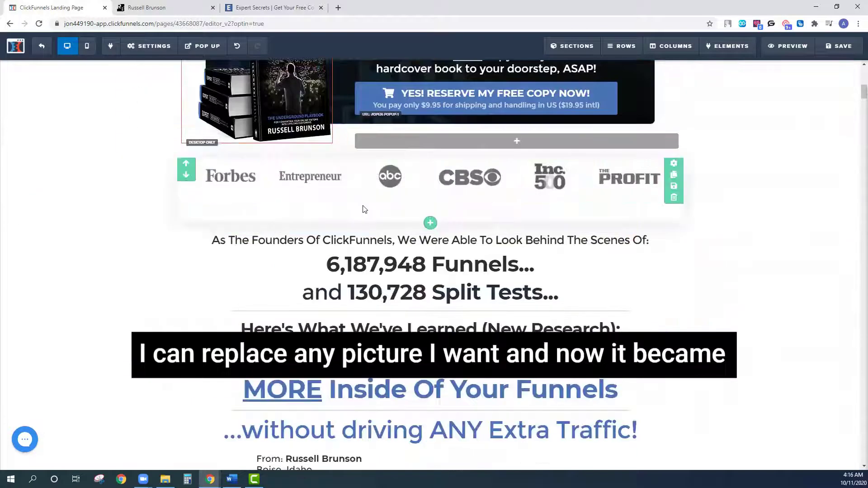
{"action": "scroll", "coordinate": [441, 224], "scroll_direction": "down", "scroll_amount": 1}
{"action": "scroll", "coordinate": [461, 274], "scroll_direction": "down", "scroll_amount": 2}
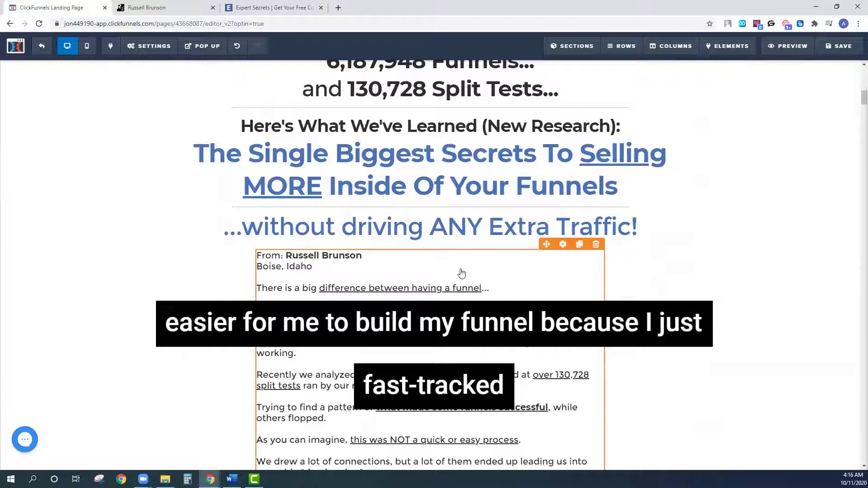
{"action": "scroll", "coordinate": [414, 265], "scroll_direction": "down", "scroll_amount": 1}
{"action": "scroll", "coordinate": [438, 292], "scroll_direction": "down", "scroll_amount": 1}
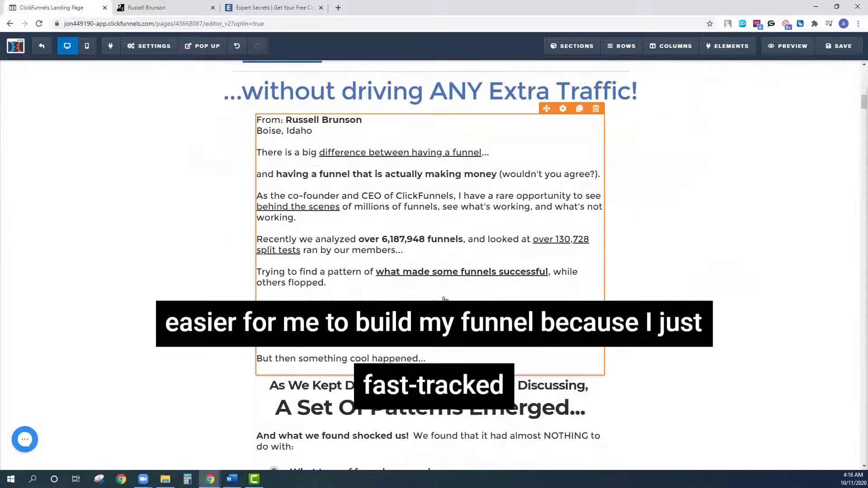
{"action": "scroll", "coordinate": [414, 353], "scroll_direction": "up", "scroll_amount": 4}
{"action": "scroll", "coordinate": [415, 357], "scroll_direction": "up", "scroll_amount": 3}
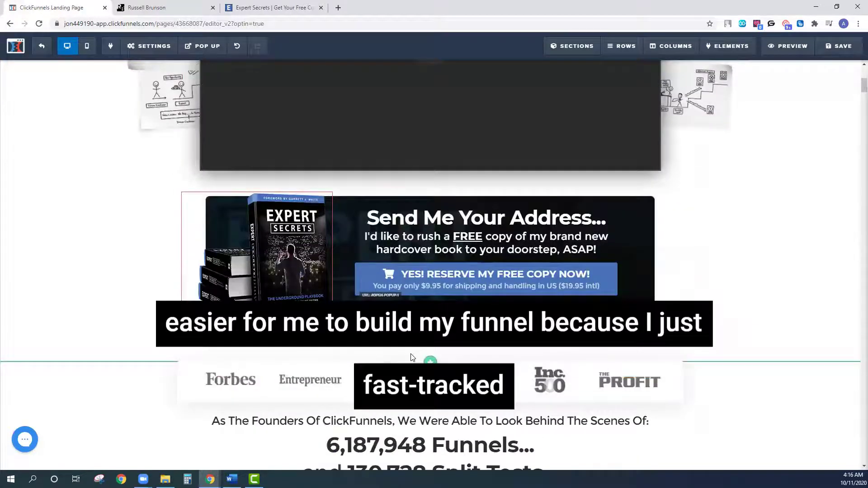
{"action": "scroll", "coordinate": [541, 389], "scroll_direction": "up", "scroll_amount": 4}
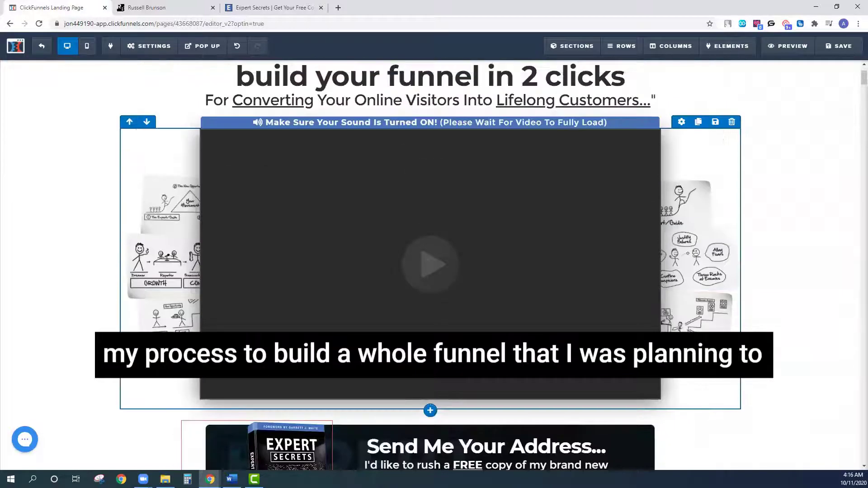
{"action": "scroll", "coordinate": [540, 388], "scroll_direction": "down", "scroll_amount": 5}
{"action": "scroll", "coordinate": [518, 286], "scroll_direction": "down", "scroll_amount": 4}
{"action": "scroll", "coordinate": [518, 292], "scroll_direction": "down", "scroll_amount": 5}
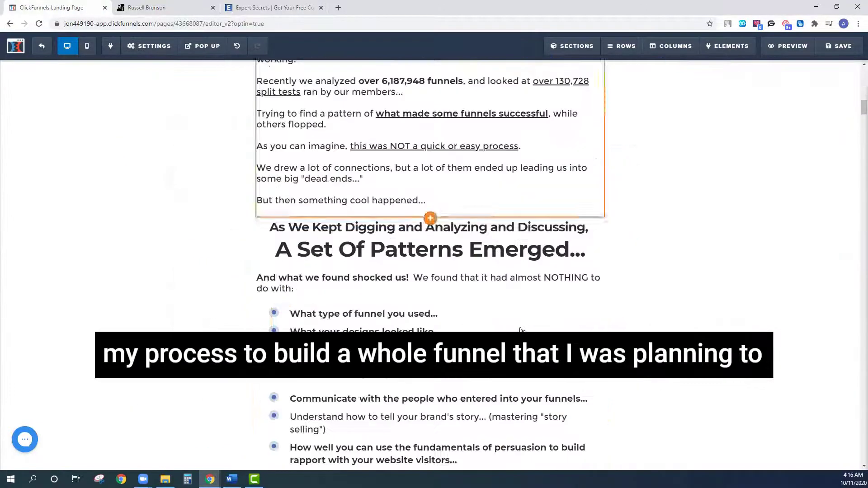
{"action": "scroll", "coordinate": [518, 330], "scroll_direction": "down", "scroll_amount": 4}
{"action": "scroll", "coordinate": [517, 331], "scroll_direction": "down", "scroll_amount": 5}
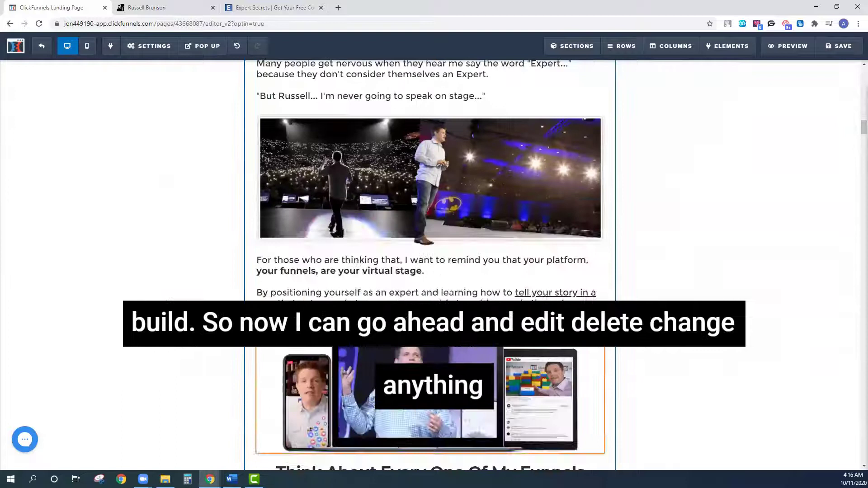
{"action": "scroll", "coordinate": [518, 331], "scroll_direction": "down", "scroll_amount": 1}
{"action": "scroll", "coordinate": [518, 331], "scroll_direction": "down", "scroll_amount": 5}
{"action": "scroll", "coordinate": [518, 331], "scroll_direction": "down", "scroll_amount": 4}
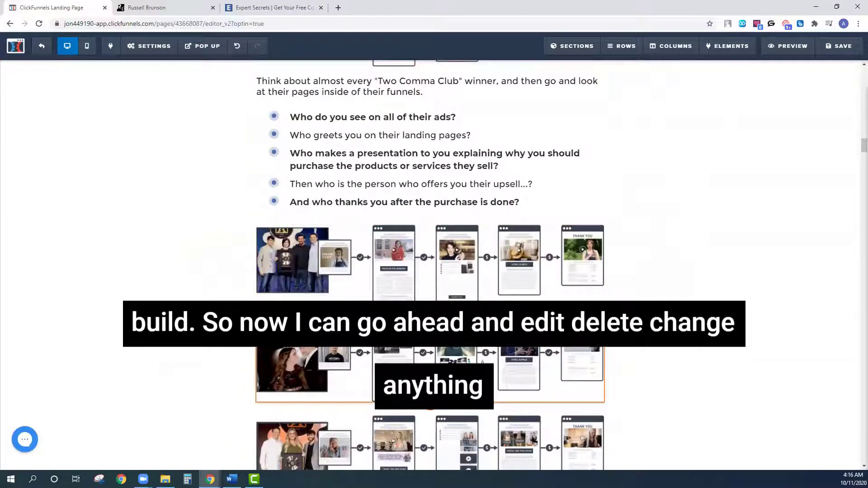
{"action": "scroll", "coordinate": [715, 244], "scroll_direction": "down", "scroll_amount": 3}
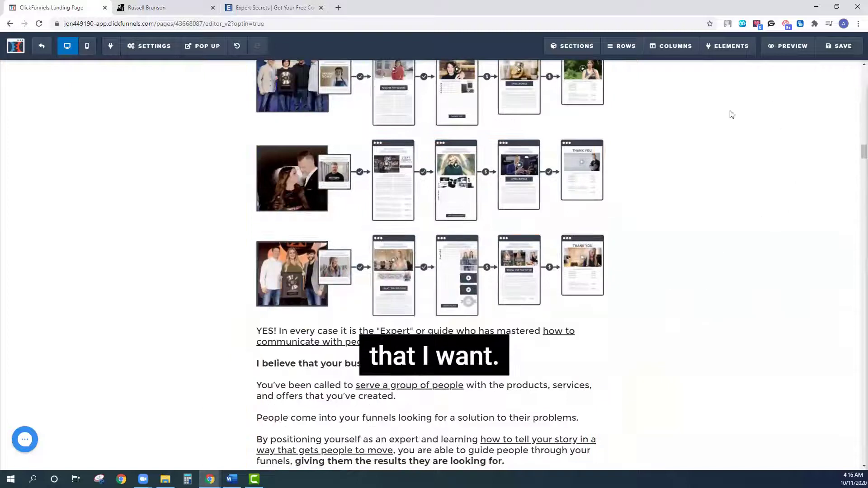